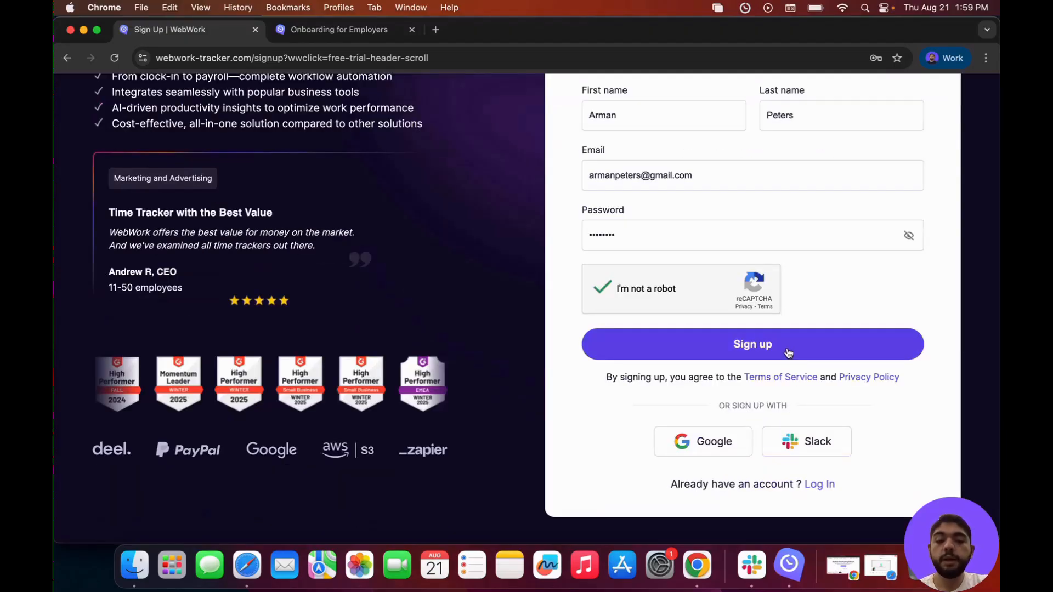
Submit the filled registration form to create the WebWork account.
left_click(788, 352)
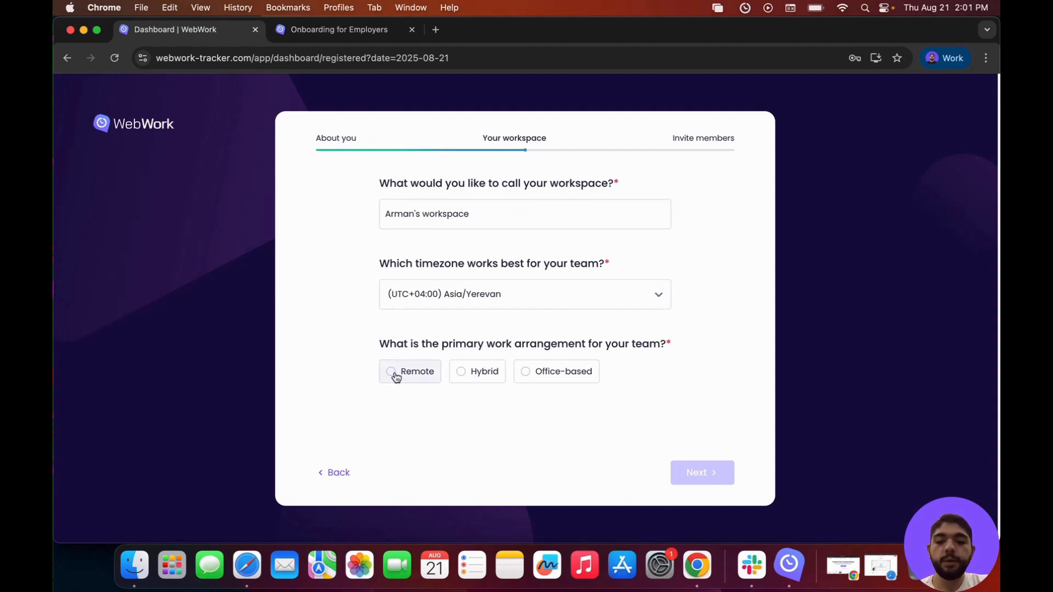
Mark the team as office-based with Visible & Silent tracking via the Desktop app, then continue.
left_click(530, 374)
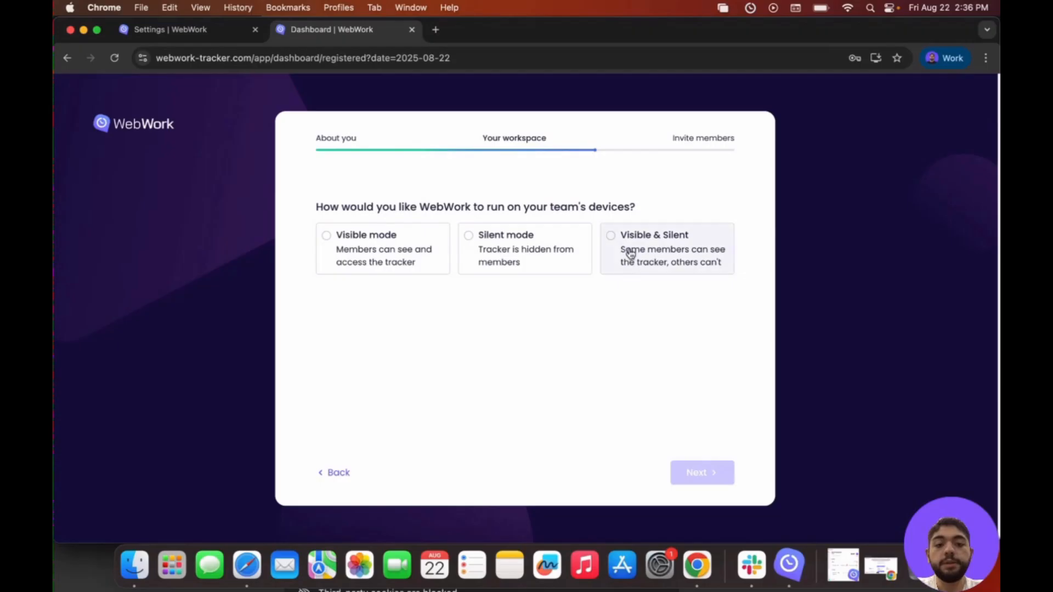
left_click(629, 253)
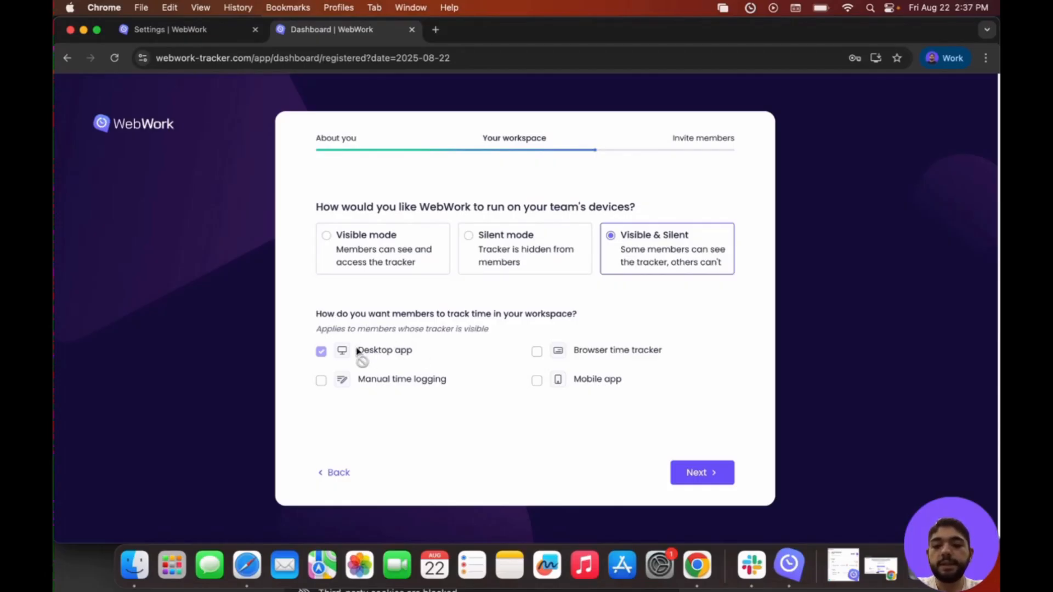
left_click(702, 481)
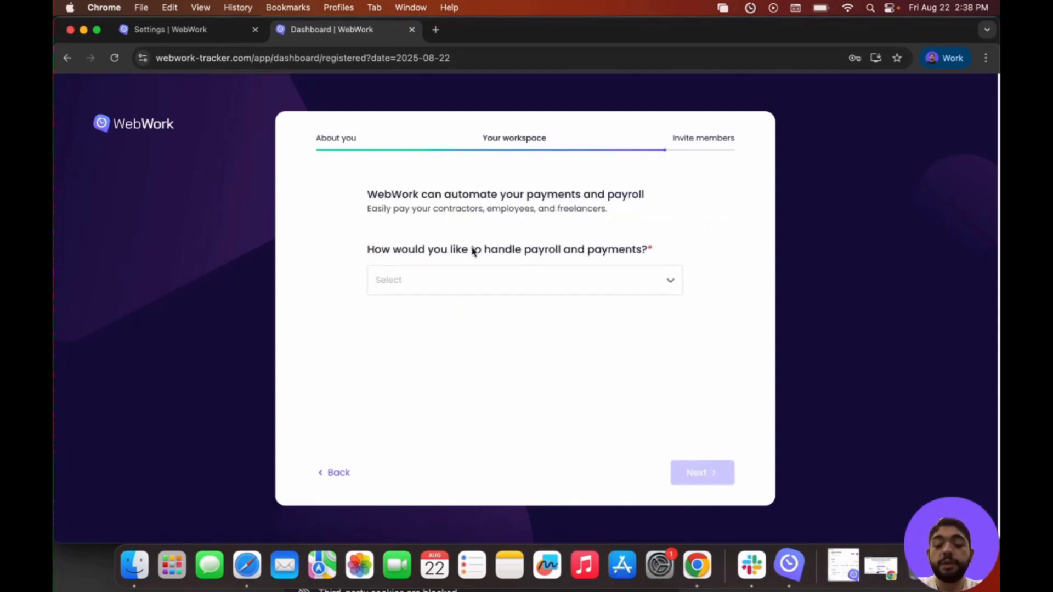
Set payroll handling to "I'll manage them myself" and continue to the invite step.
left_click(477, 280)
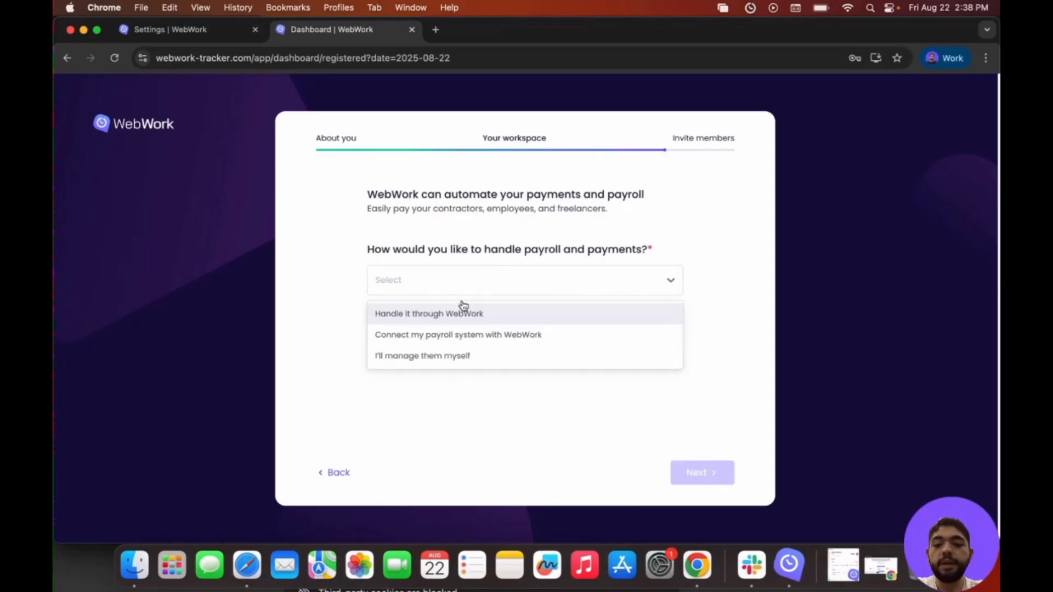
left_click(453, 356)
left_click(699, 475)
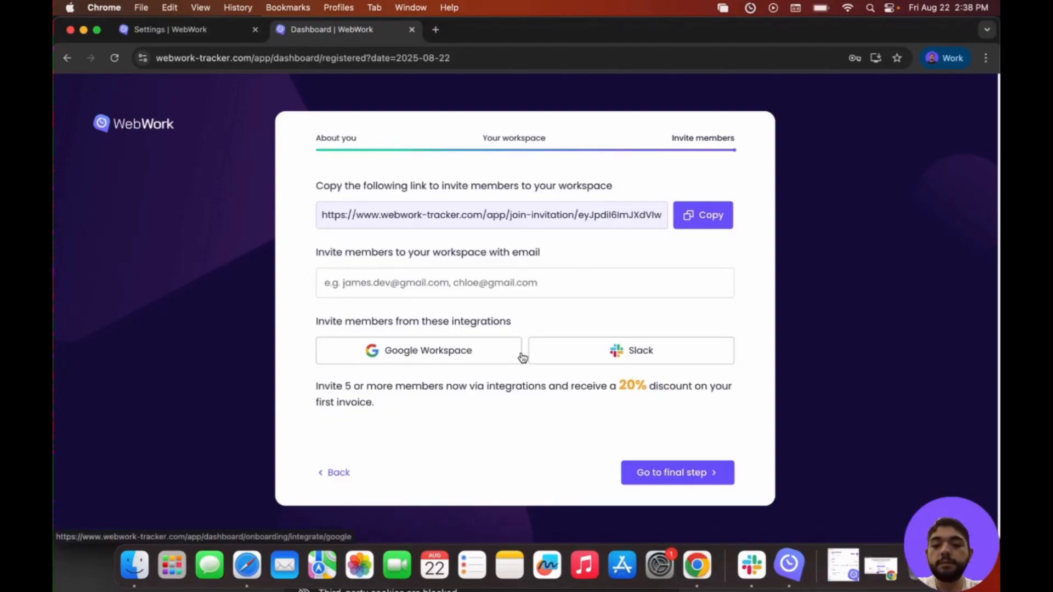
Skip inviting members and the card discount offer to reach the workspace dashboard.
left_click(683, 481)
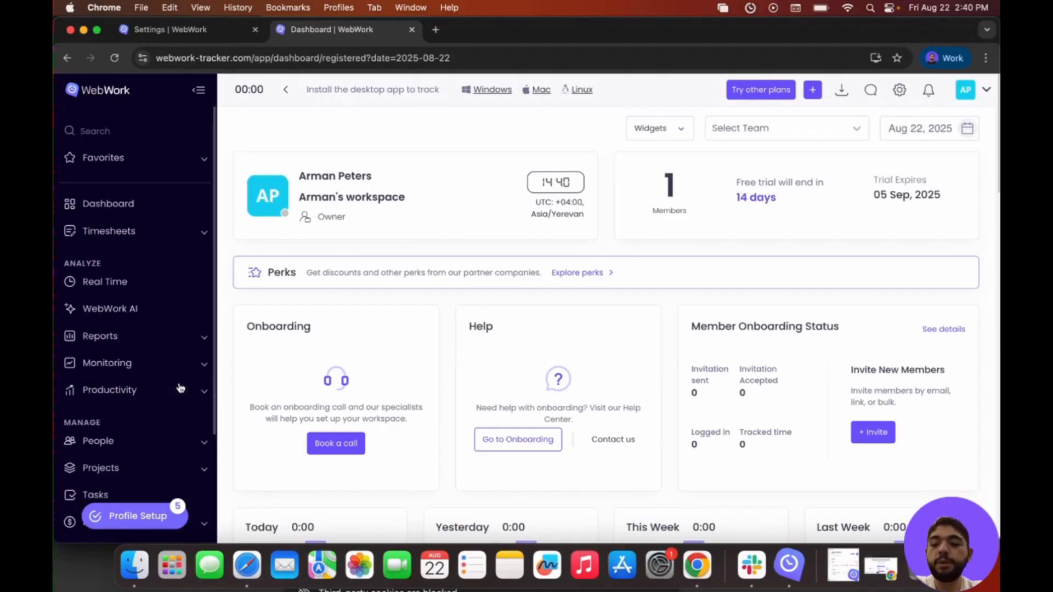
Open the Members page under People and bring up the Invite Members dialog.
scroll(179, 387, "down", 3)
left_click(161, 378)
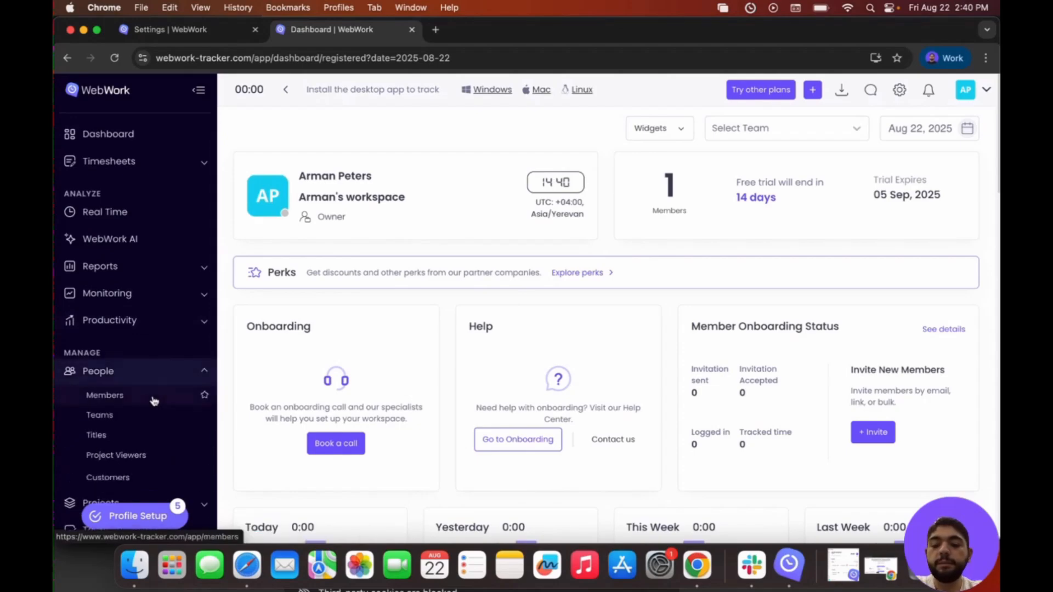
left_click(153, 396)
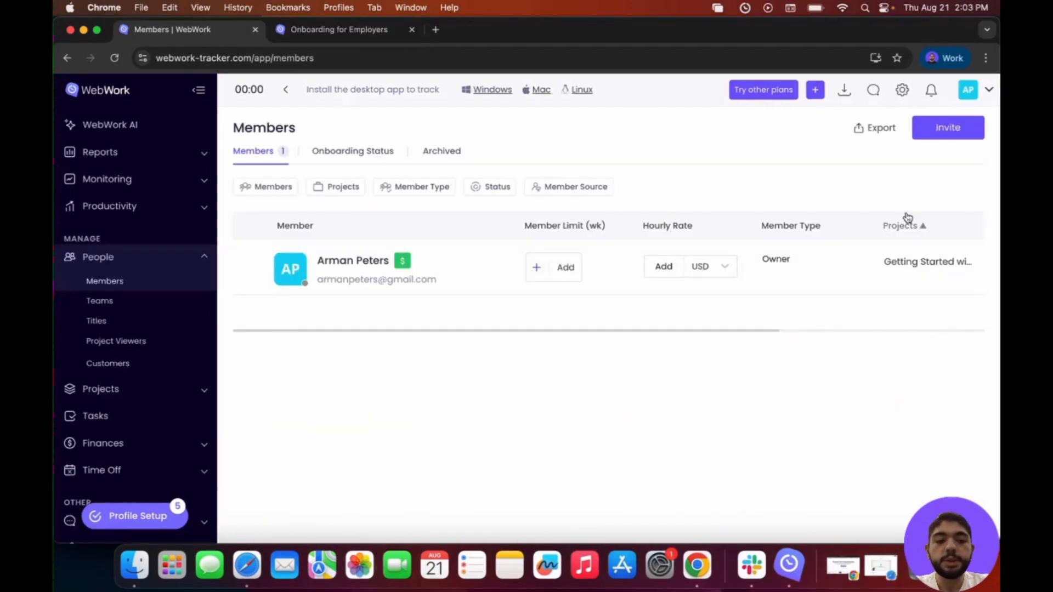
left_click(951, 134)
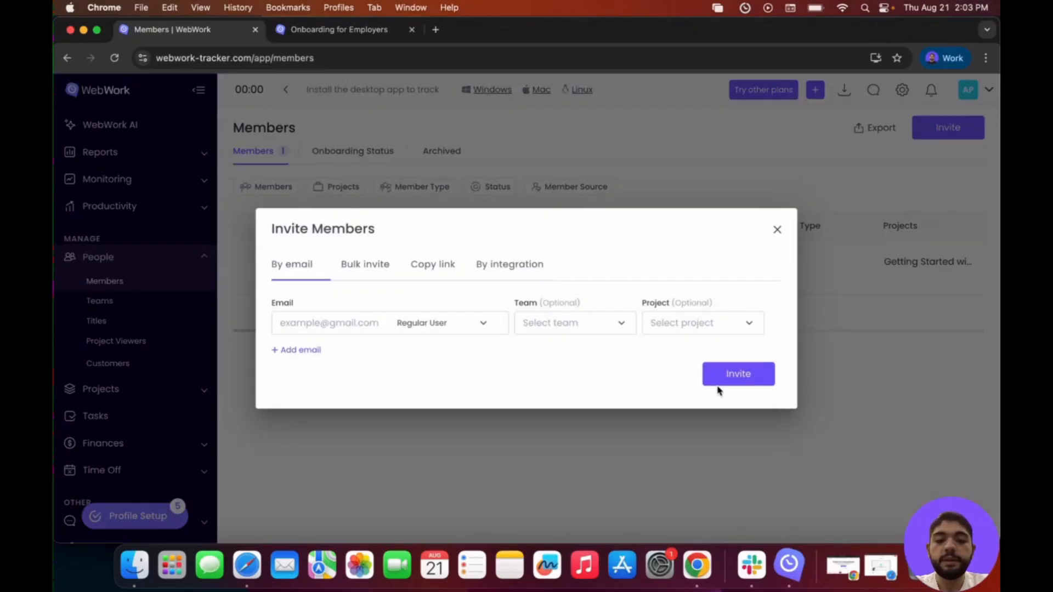
Browse the Bulk invite, Copy link and By integration tabs of the Invite Members dialog.
left_click(365, 264)
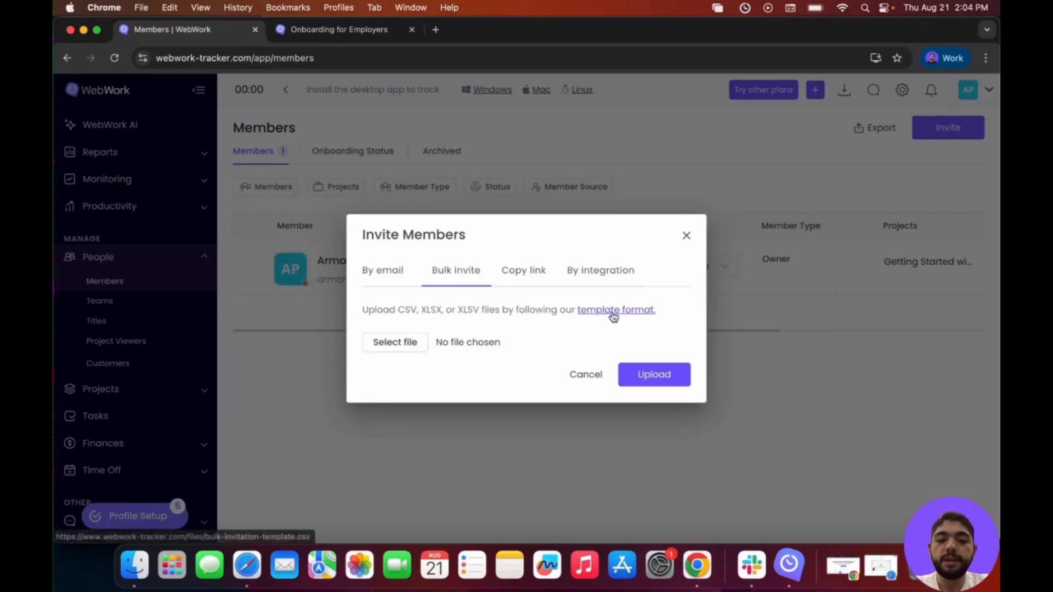
left_click(530, 275)
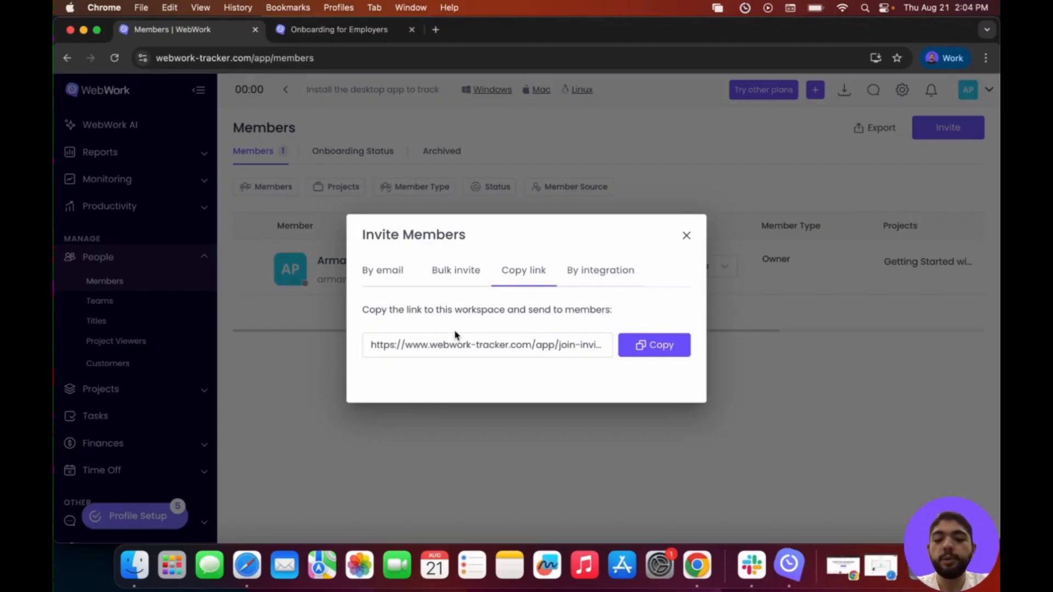
left_click(582, 271)
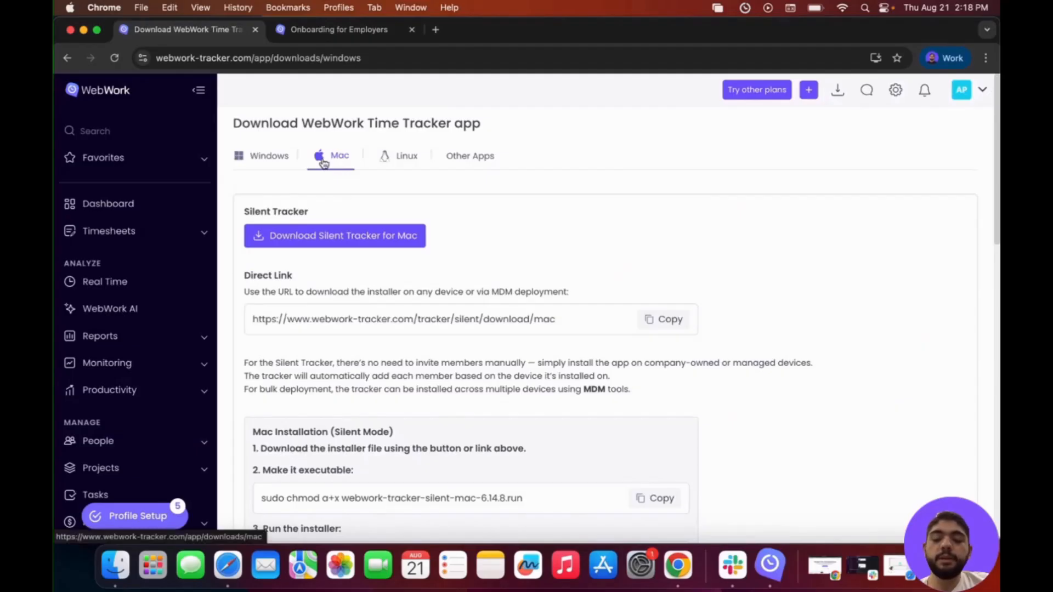
Return from the Mac Silent Tracker download page to the Members list under People.
scroll(444, 242, "down", 3)
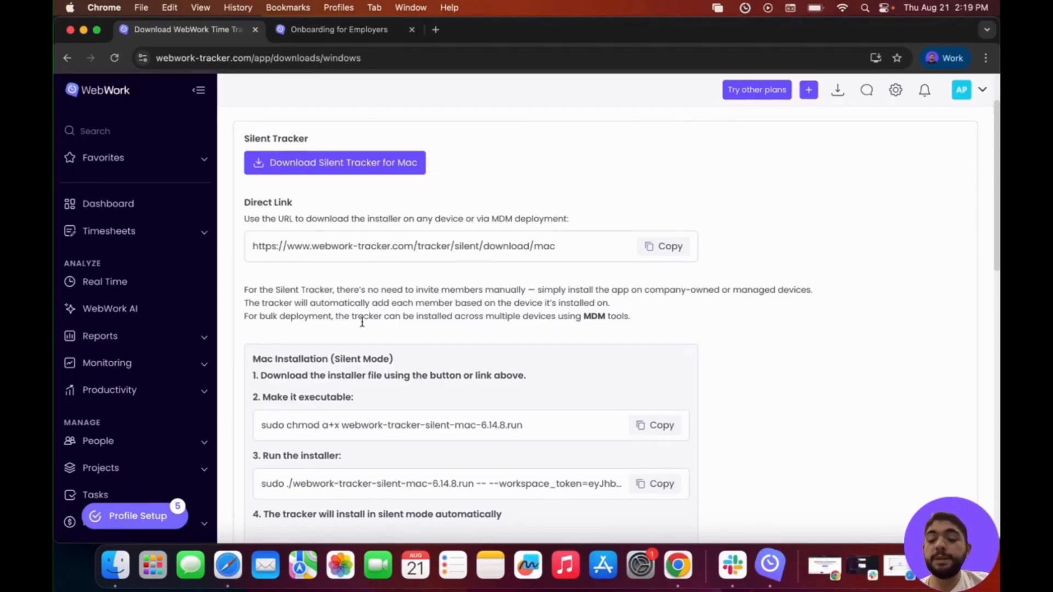
left_click(148, 442)
scroll(150, 443, "down", 2)
left_click(139, 422)
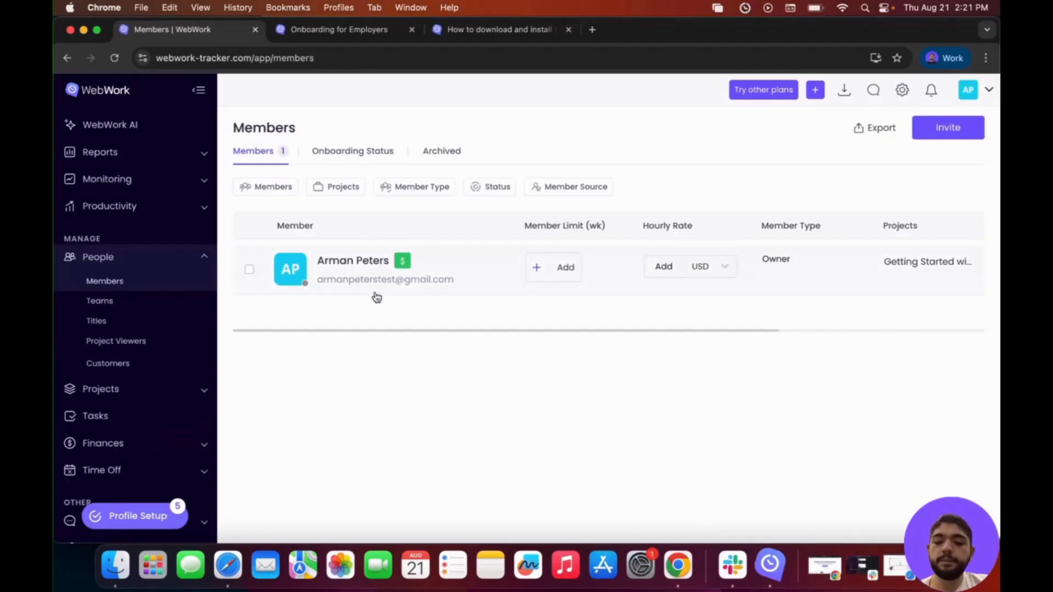
View the owner's personal info, then open the Projects page listing Getting Started with WebWork.
left_click(351, 262)
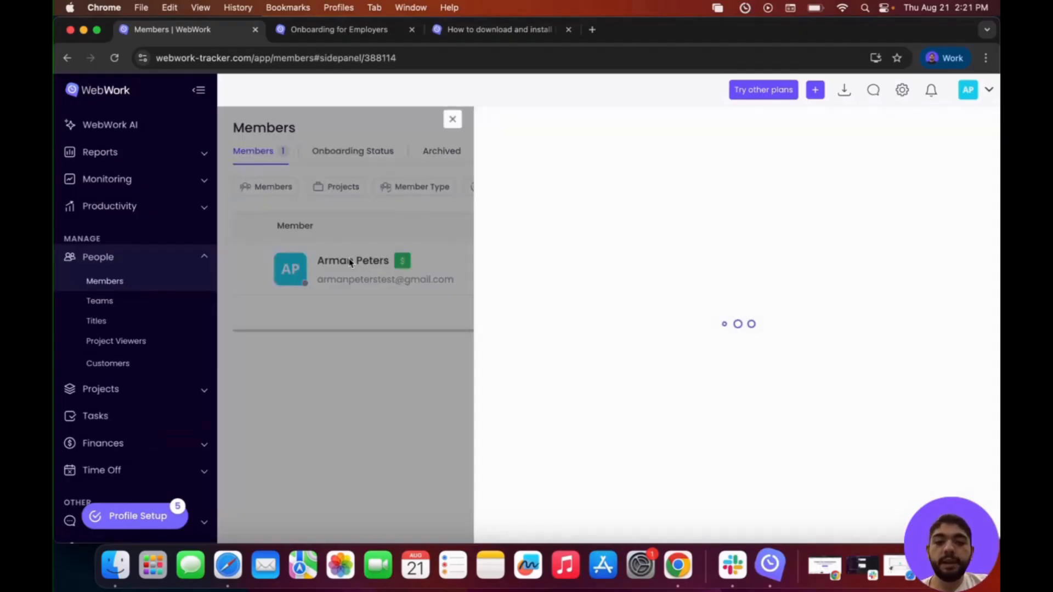
left_click(617, 205)
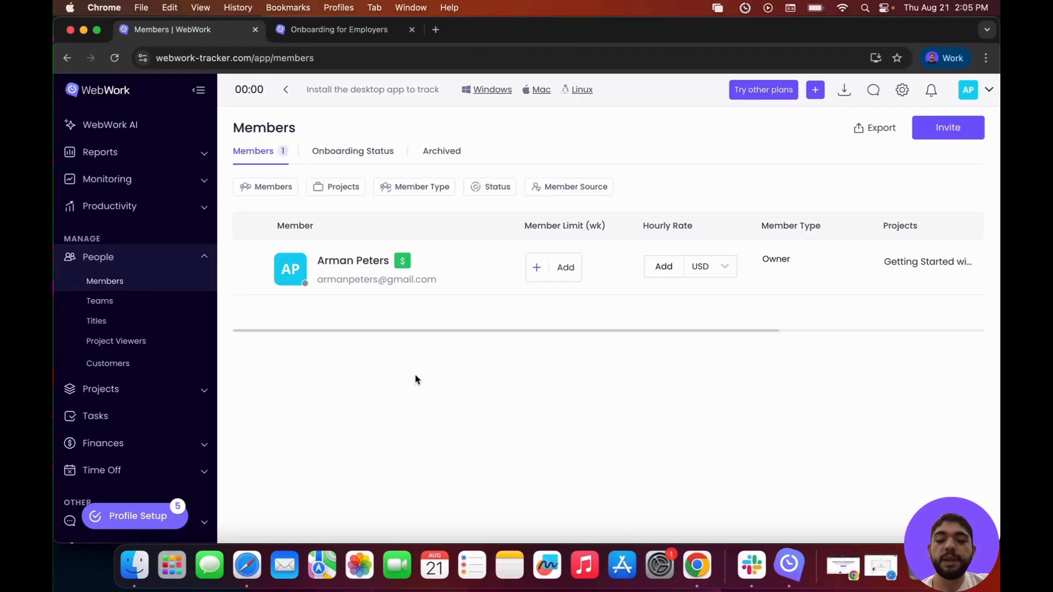
left_click(134, 389)
left_click(122, 310)
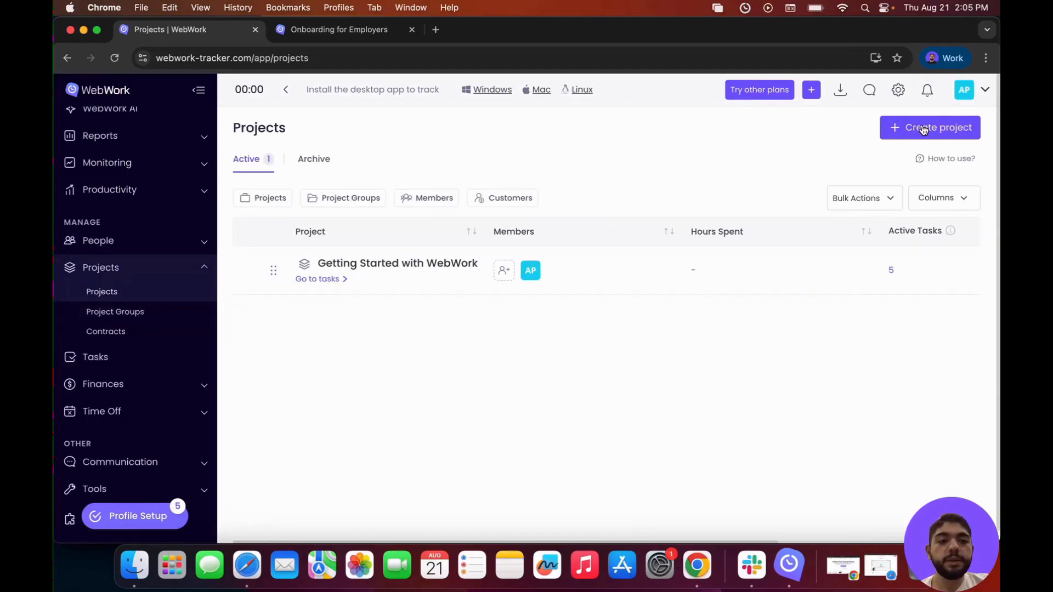
Create a new project named "Test" with the workspace owner as its only member.
left_click(923, 129)
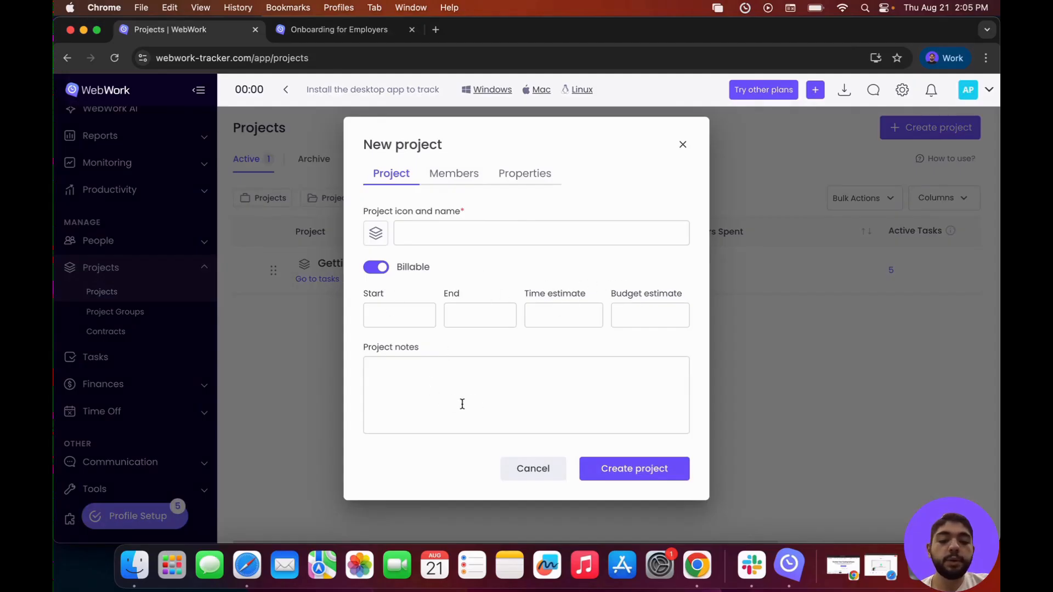
left_click(453, 174)
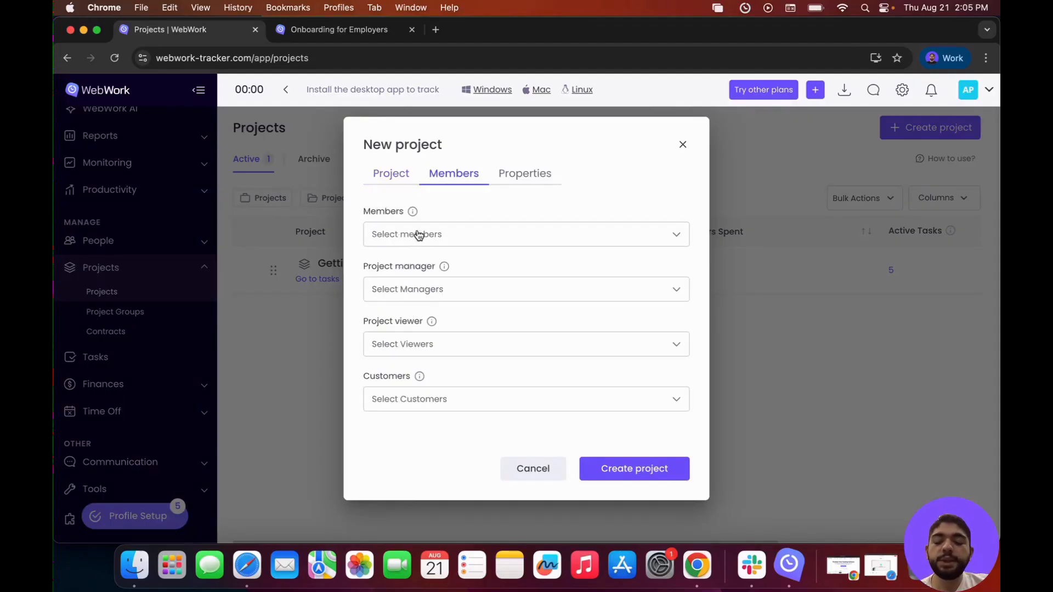
left_click(418, 236)
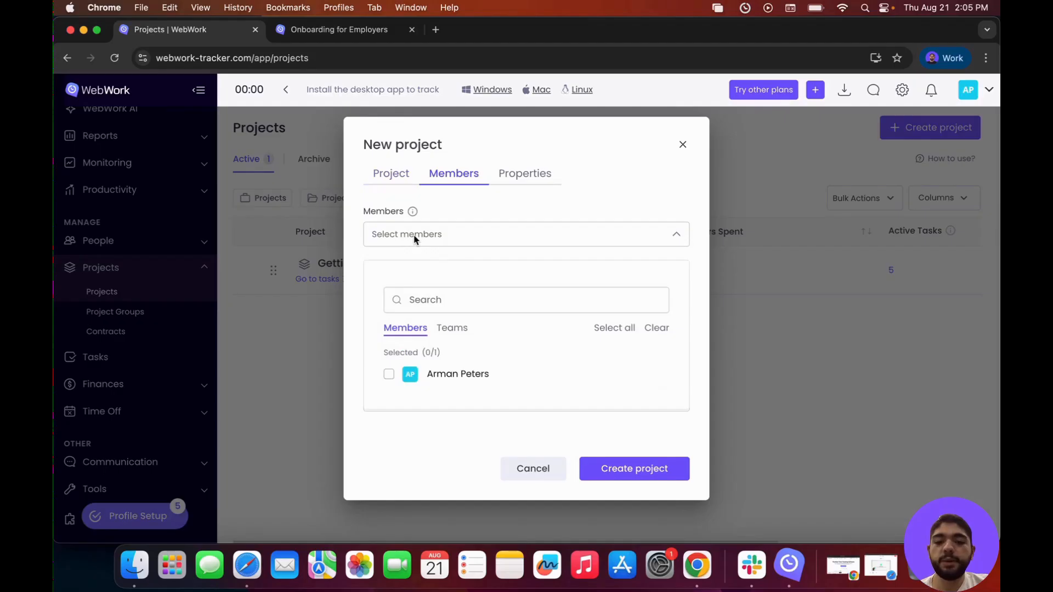
left_click(401, 376)
left_click(449, 230)
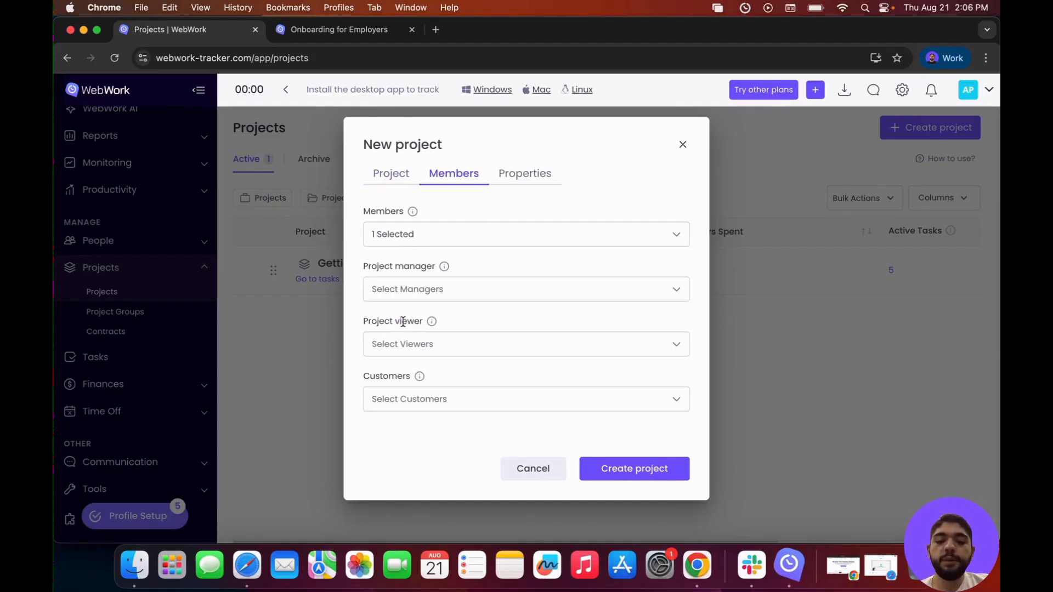
left_click(522, 180)
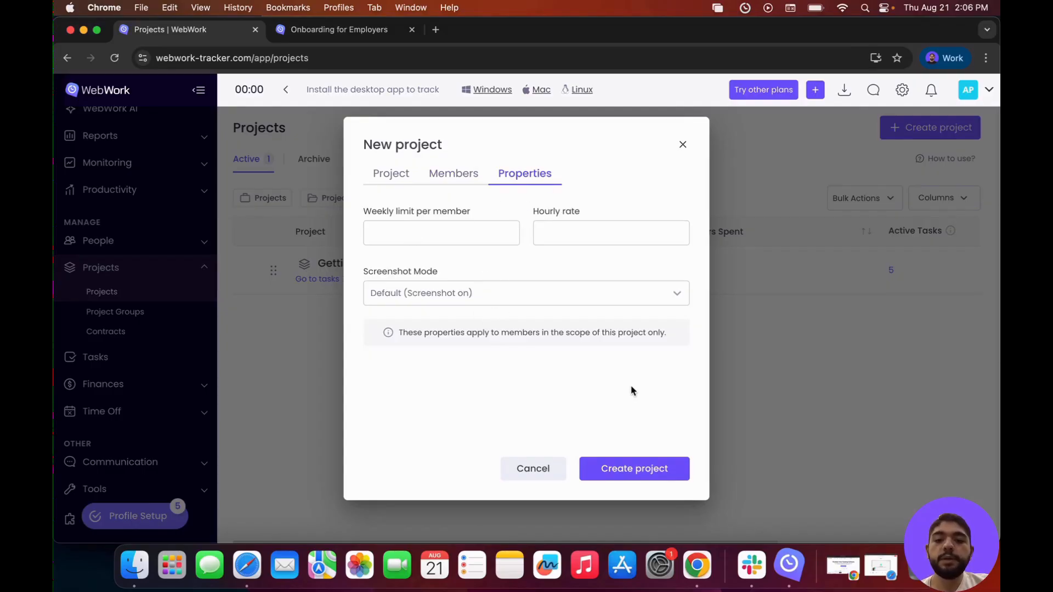
left_click(650, 459)
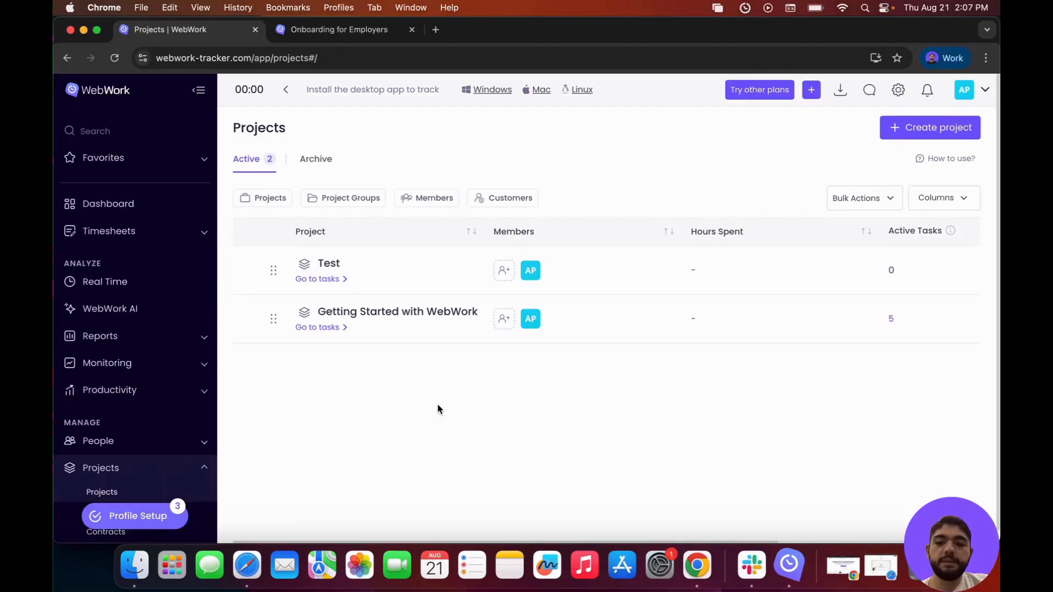
Expand Reports in the sidebar, then open the workspace Settings from the top bar.
left_click(134, 346)
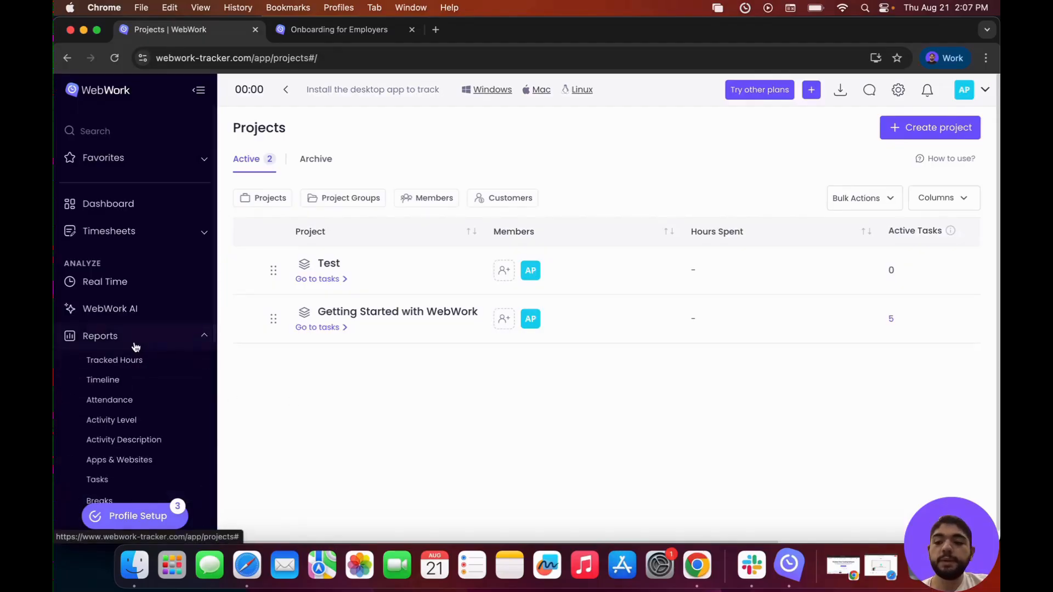
scroll(135, 347, "down", 3)
scroll(174, 322, "down", 2)
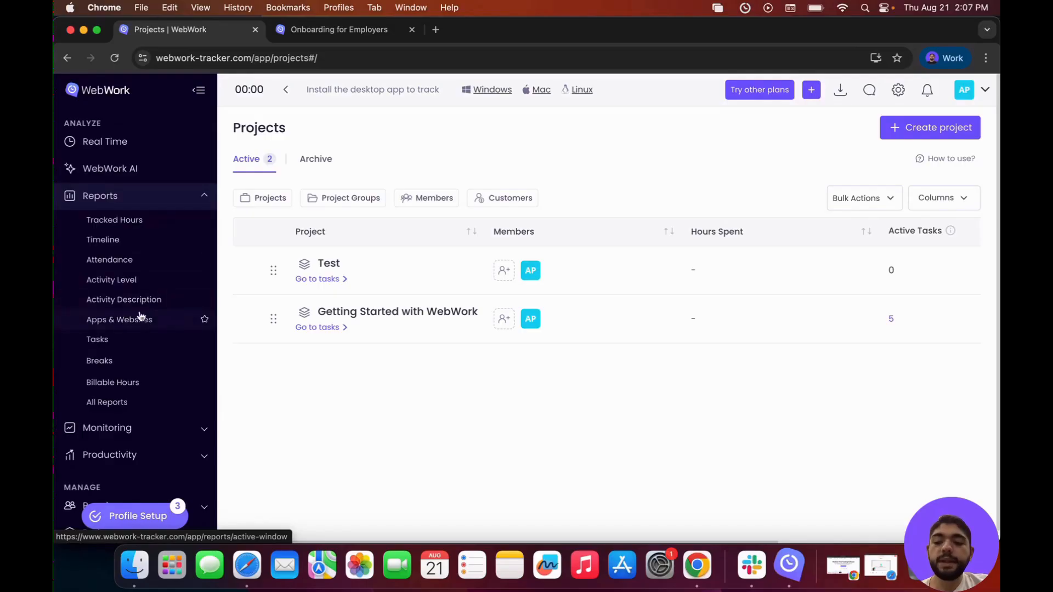
scroll(146, 395, "up", 3)
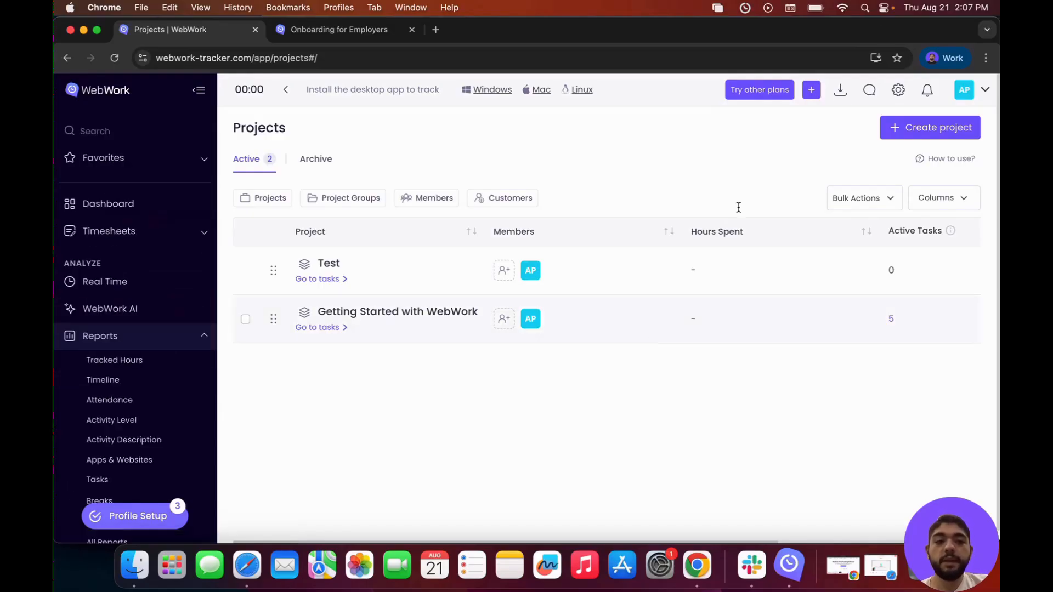
left_click(898, 90)
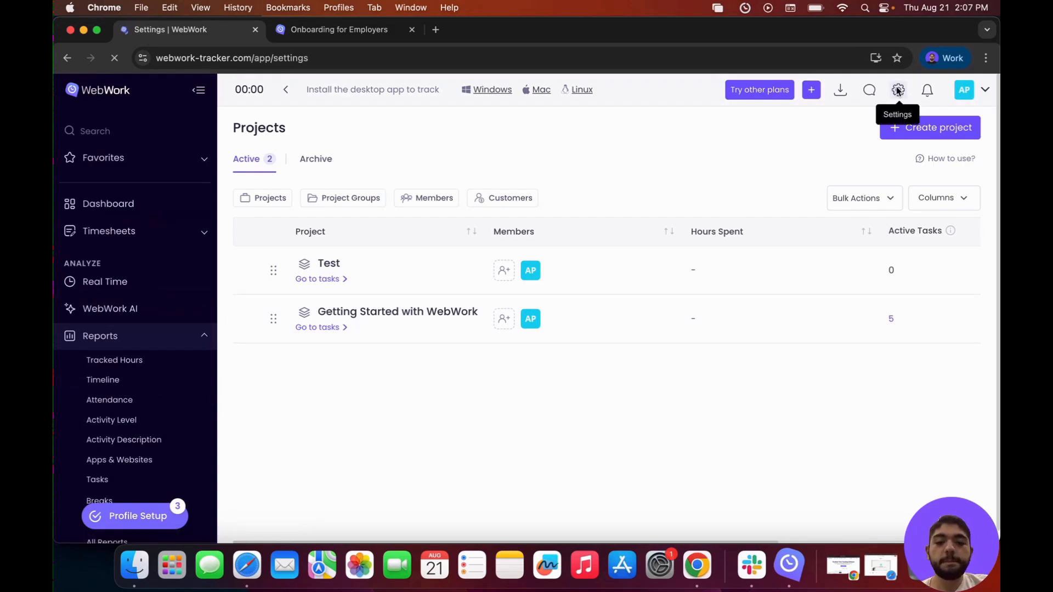
Turn off the Screenshots feature in the workspace Features settings and save the change.
left_click(363, 415)
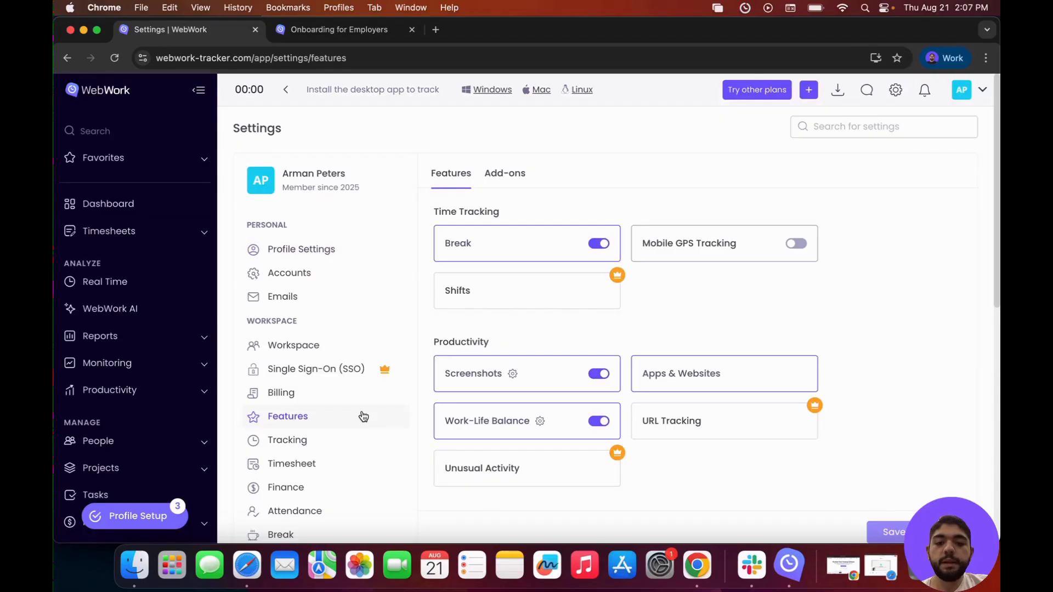
scroll(561, 381, "down", 2)
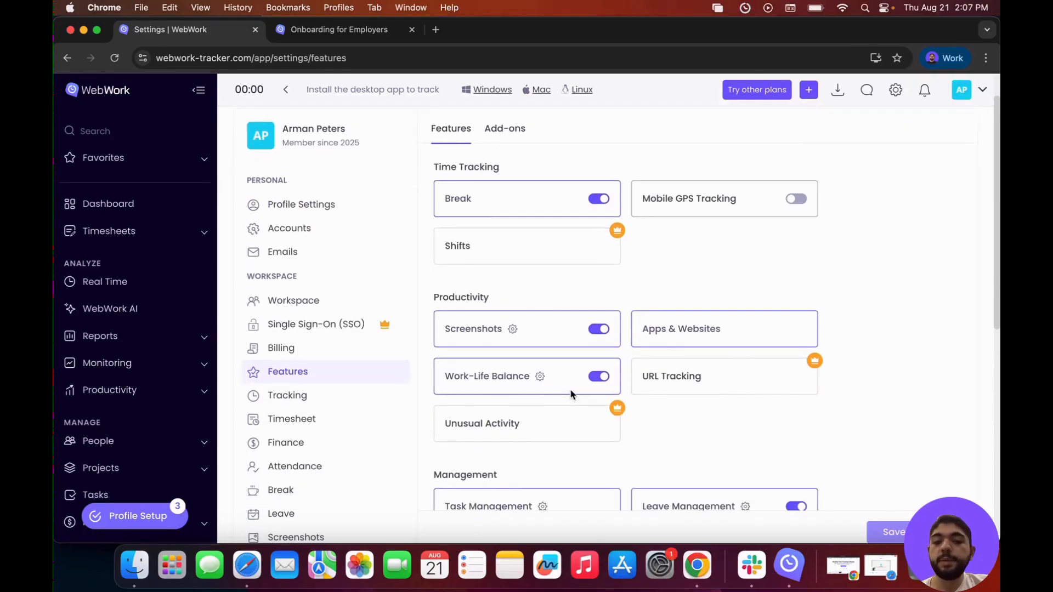
scroll(225, 367, "down", 2)
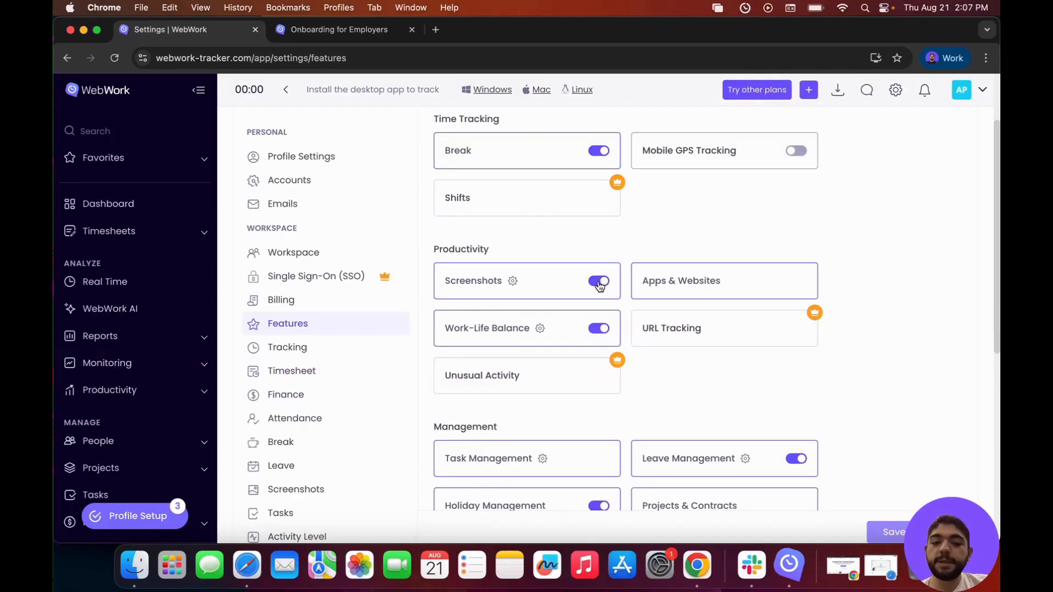
left_click(599, 282)
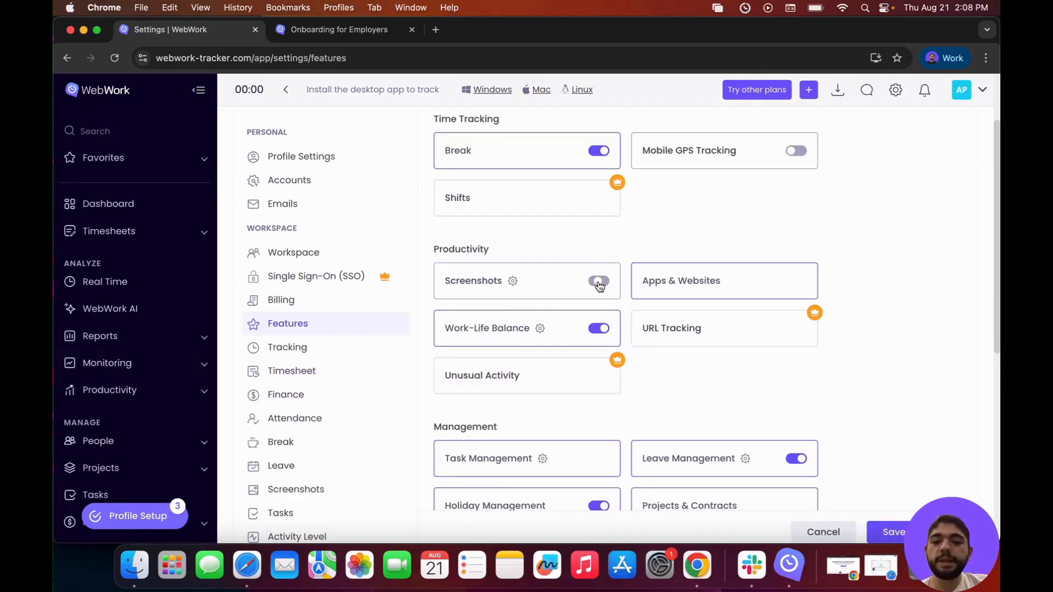
left_click(904, 528)
Go to the workspace's Tracking settings on the General tab.
scroll(107, 321, "down", 2)
left_click(106, 319)
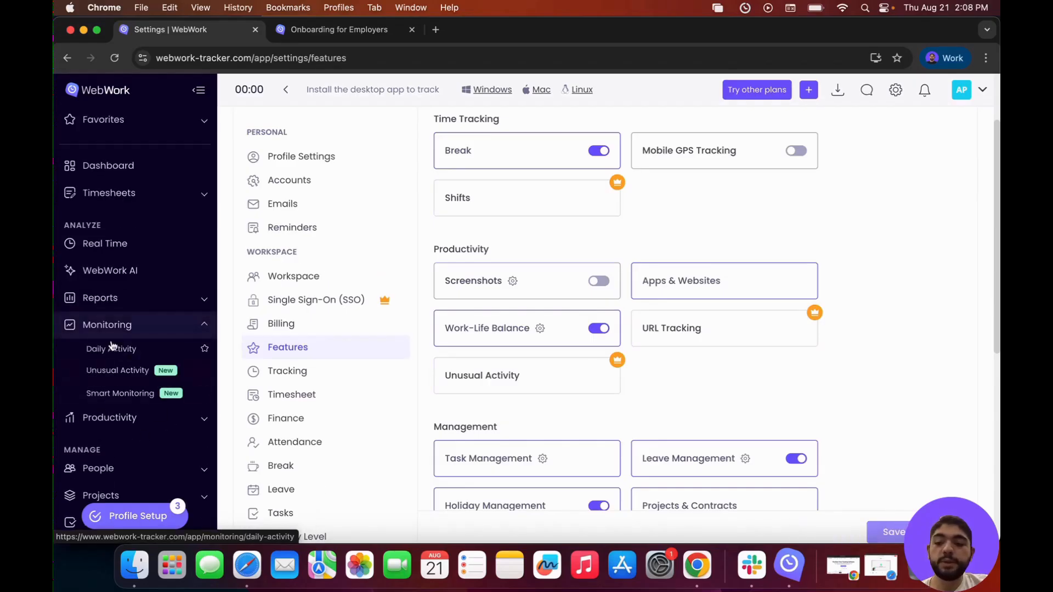
scroll(351, 230, "down", 1)
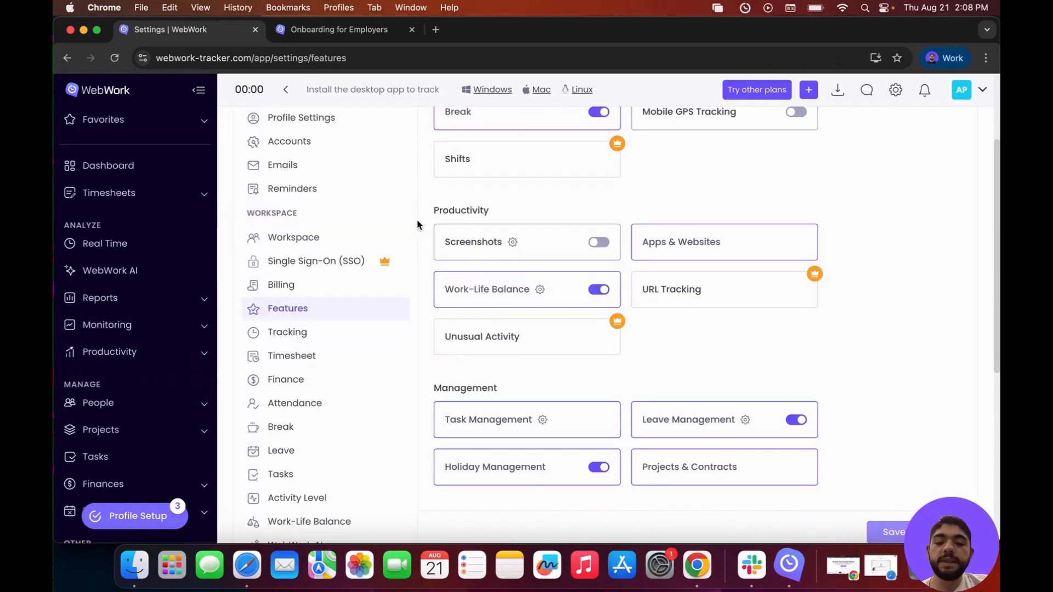
scroll(355, 290, "up", 1)
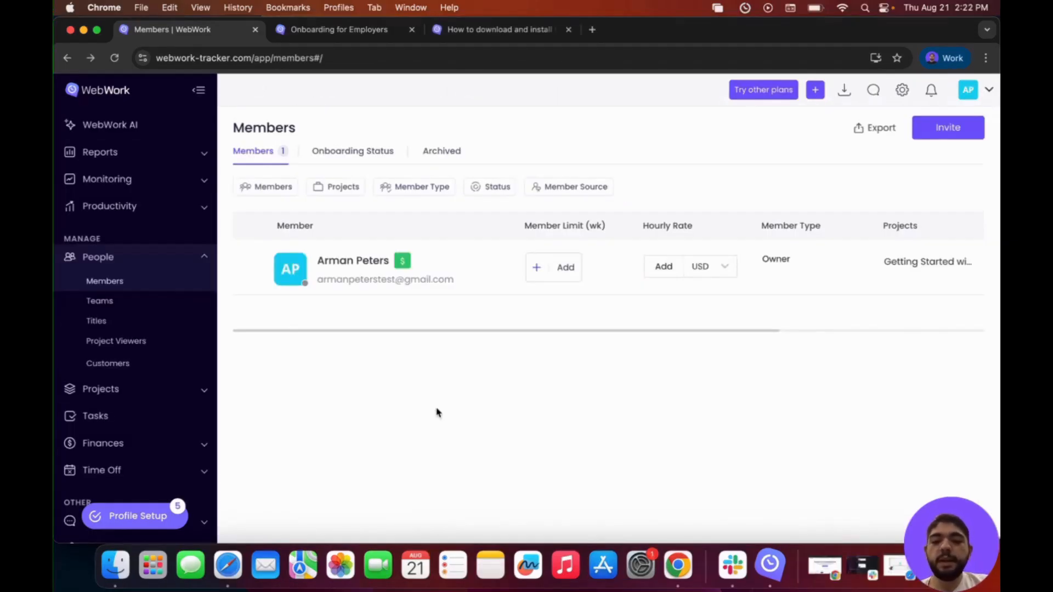
left_click(902, 91)
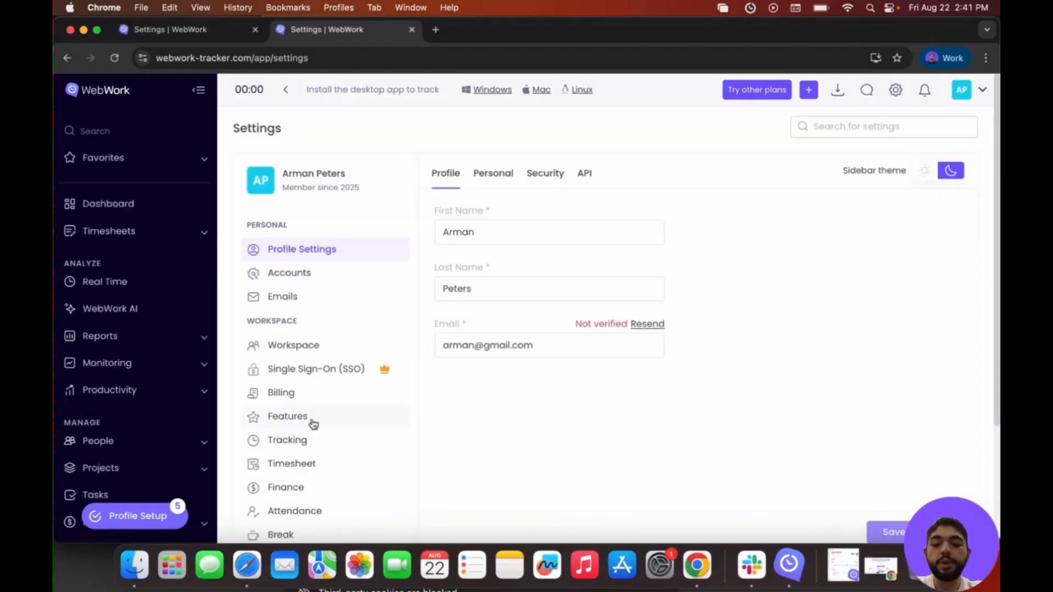
left_click(309, 440)
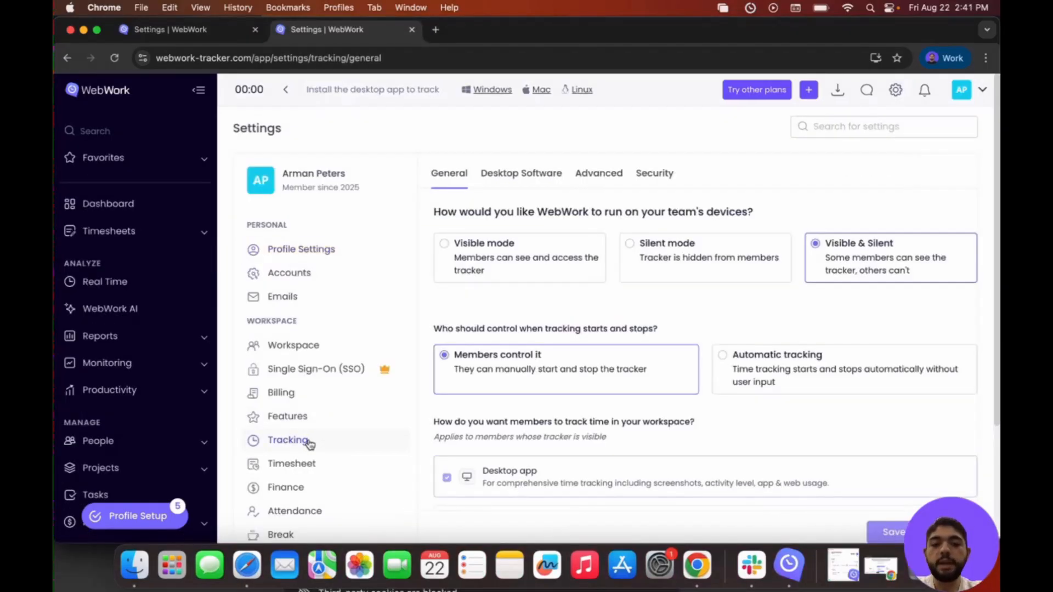